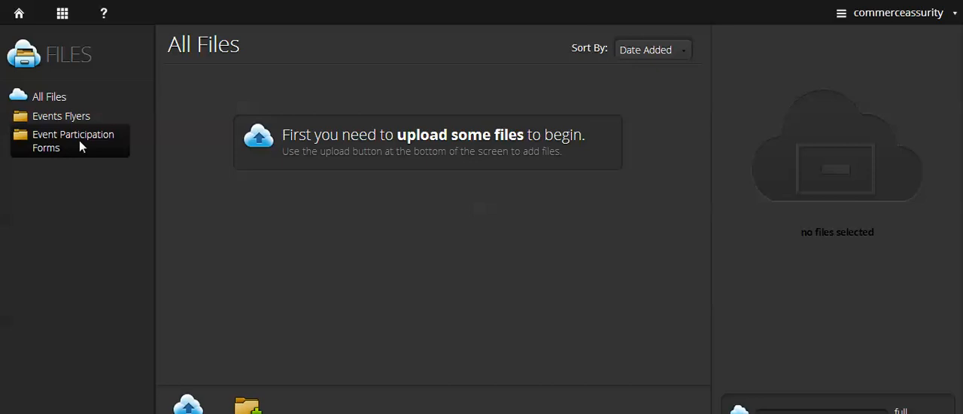
# - Create a new folder titled Information
pyautogui.click(247, 407)
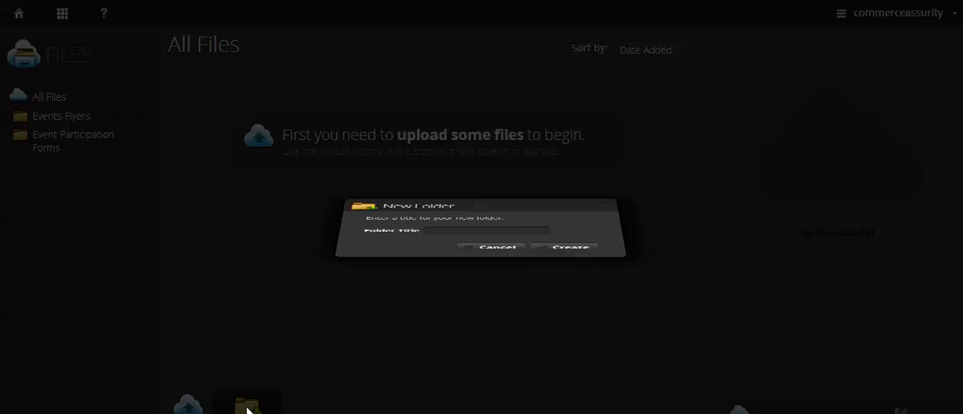
pyautogui.click(445, 238)
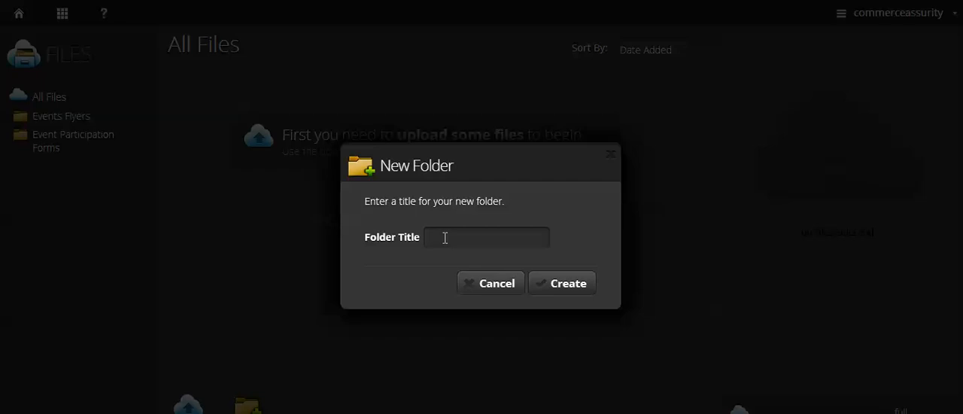
pyautogui.write('Information')
pyautogui.click(571, 283)
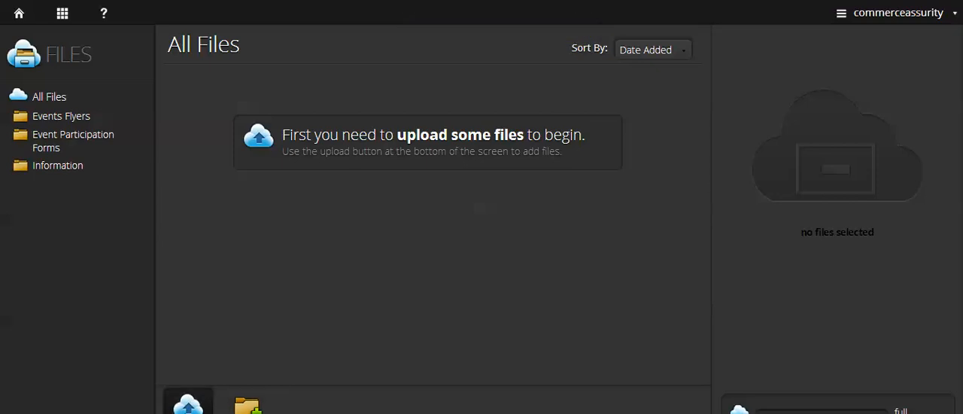
# - Add ASSOCIATIONFLYERS2012.pdf from the desktop to the file upload queue
pyautogui.click(188, 404)
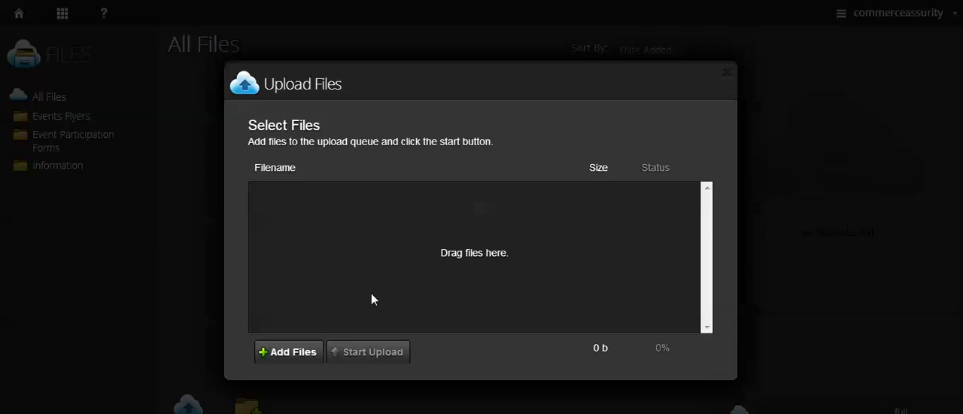
pyautogui.click(296, 352)
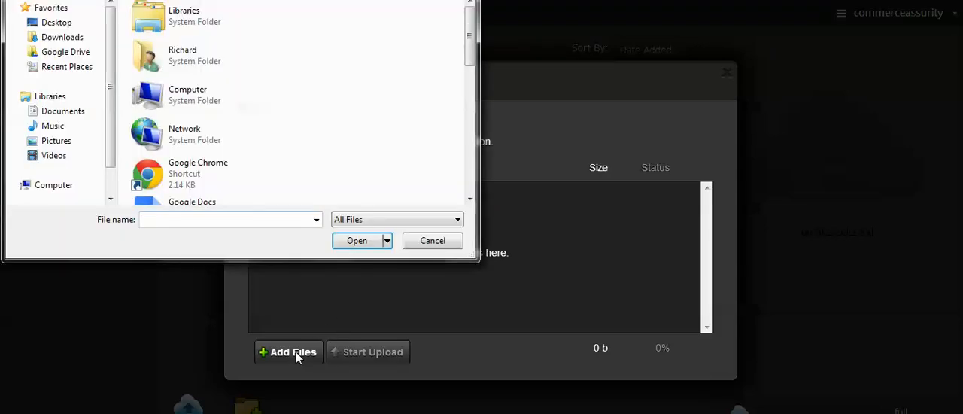
pyautogui.click(30, 23)
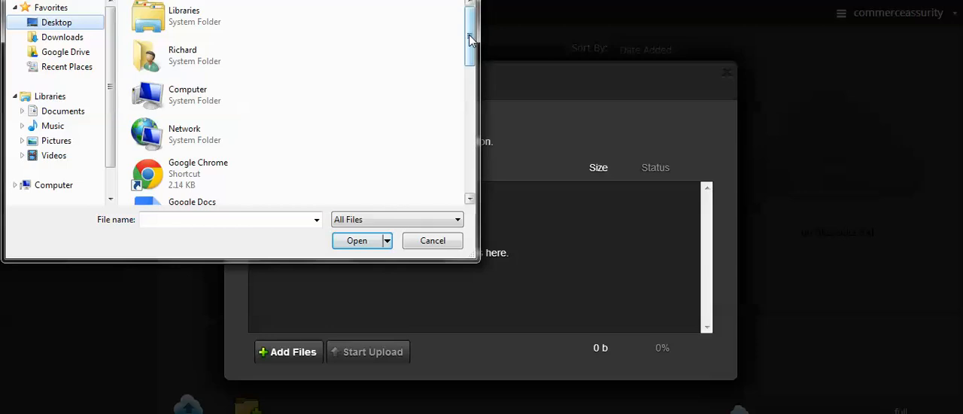
pyautogui.moveTo(470, 45); pyautogui.dragTo(469, 133)
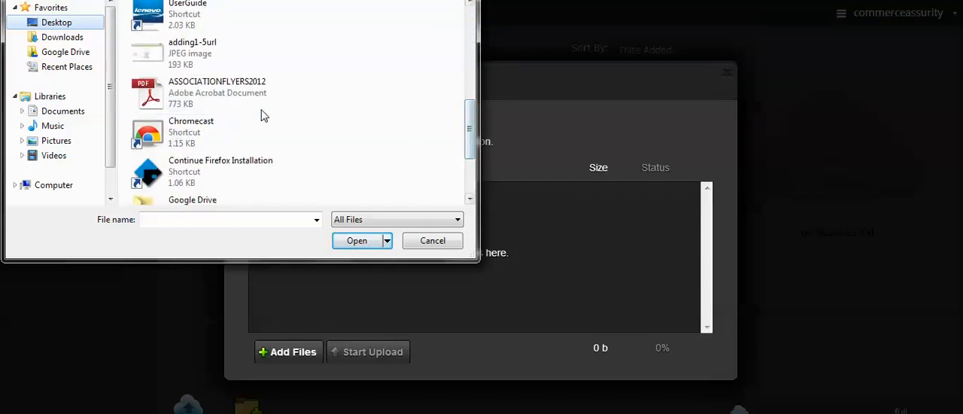
pyautogui.click(242, 88)
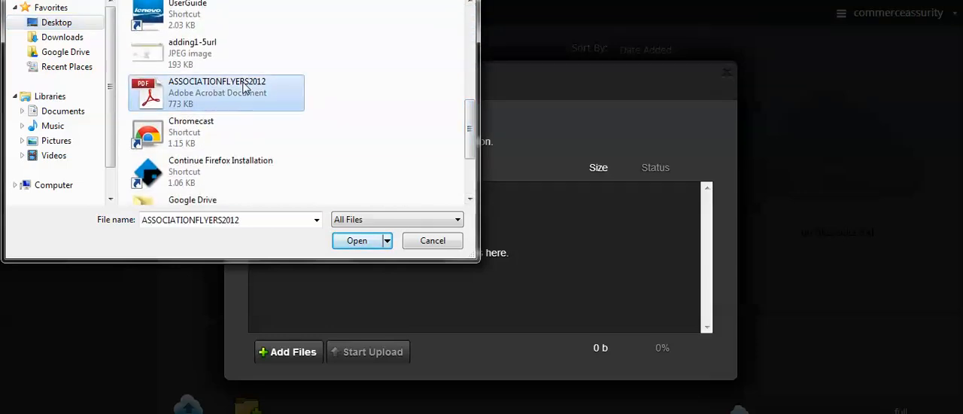
pyautogui.click(356, 241)
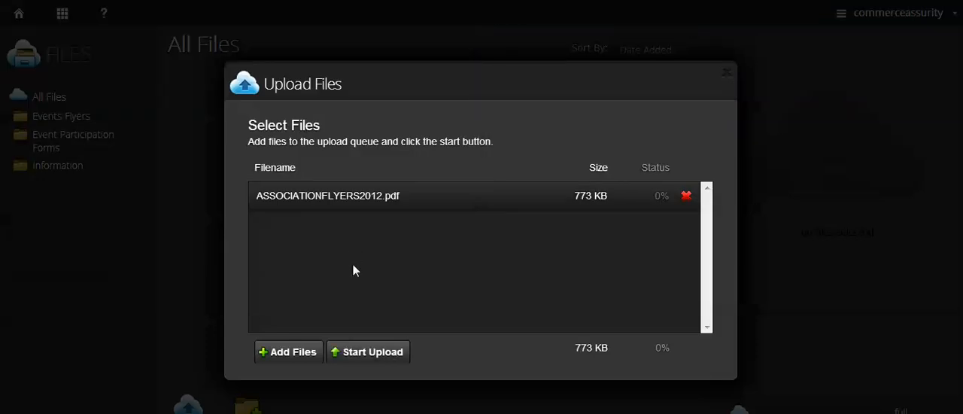
# - Add The-ChamberNation-Membership180.pdf to the upload queue and upload the queued files
pyautogui.click(303, 352)
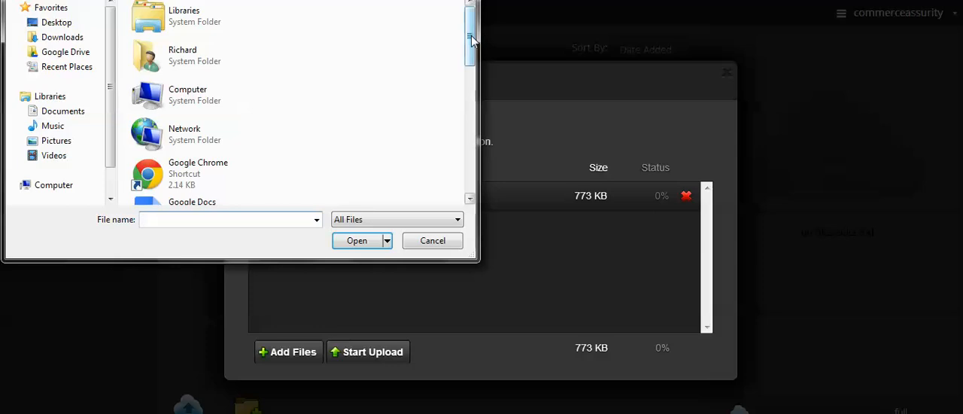
pyautogui.moveTo(471, 39); pyautogui.dragTo(470, 170)
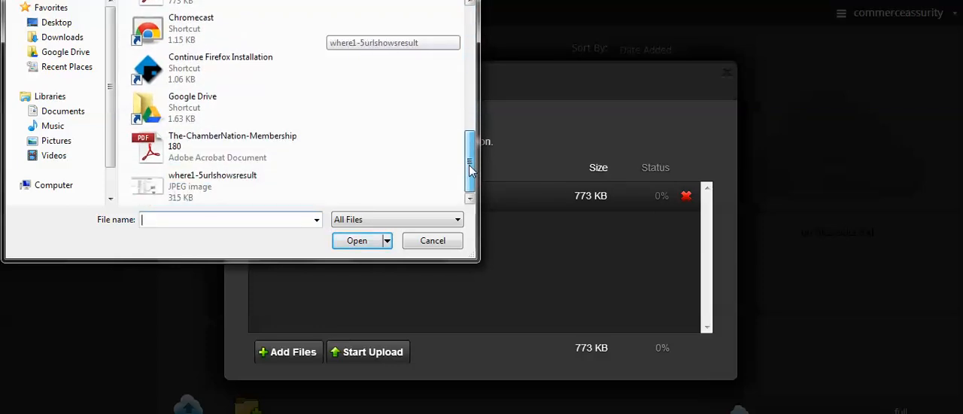
pyautogui.click(254, 158)
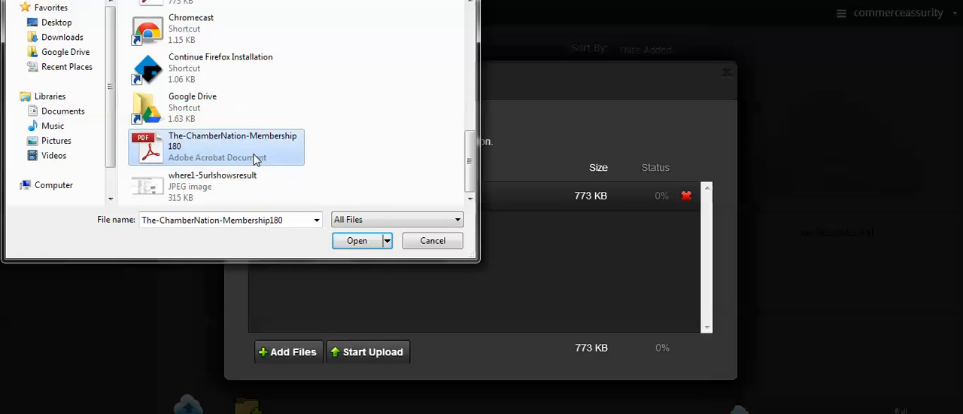
pyautogui.click(352, 243)
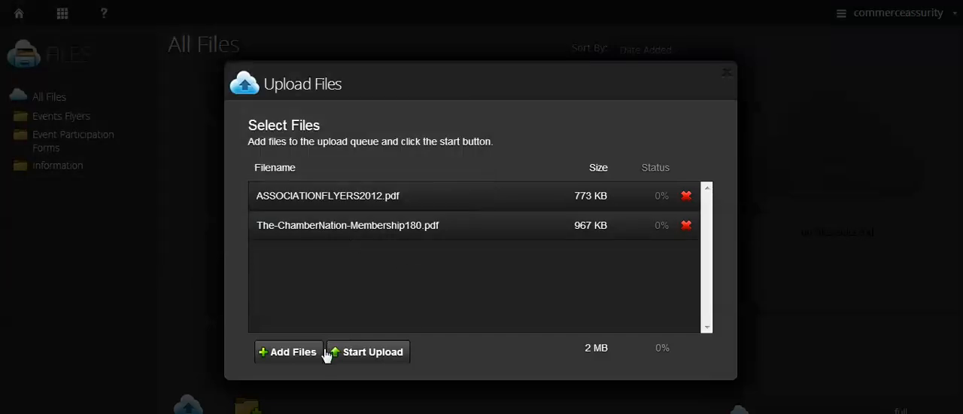
pyautogui.click(360, 353)
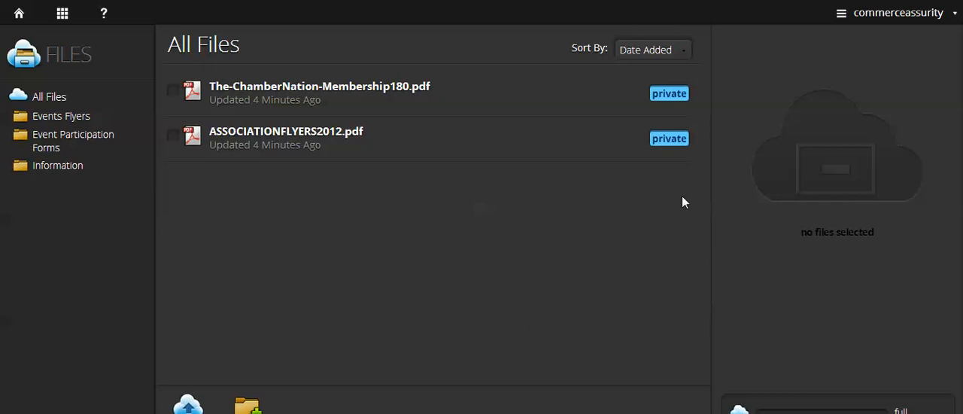
# - Make The-ChamberNation-Membership180.pdf and ASSOCIATIONFLYERS2012.pdf public
pyautogui.moveTo(662, 100)
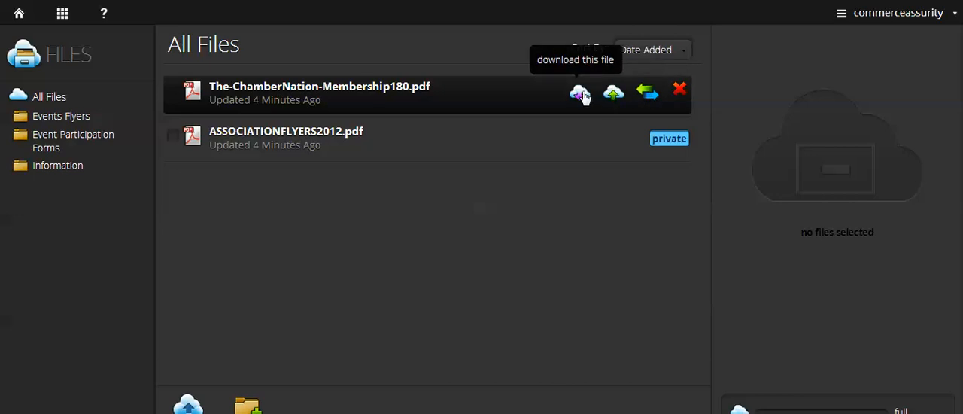
pyautogui.click(648, 93)
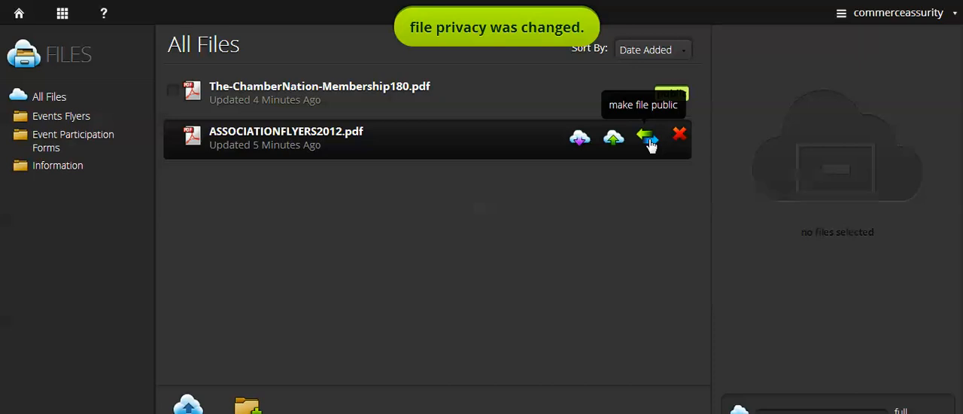
pyautogui.click(648, 138)
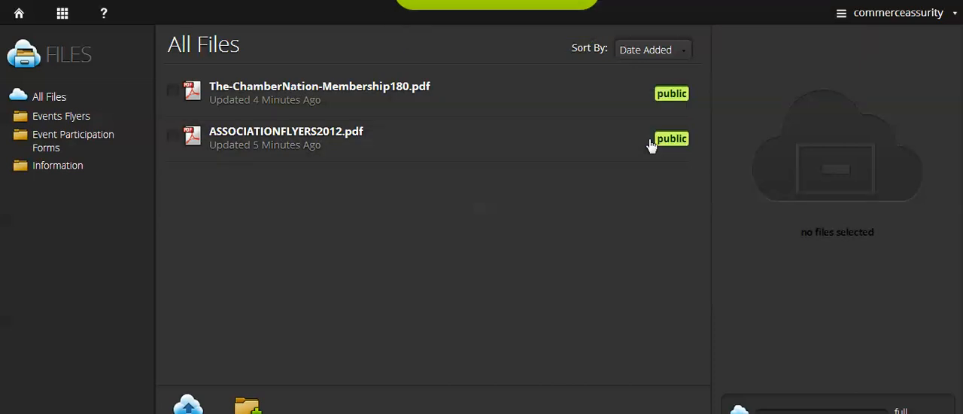
# - Put ASSOCIATIONFLYERS2012.pdf and The-ChamberNation-Membership180.pdf from the full file list into the Information folder
pyautogui.click(41, 170)
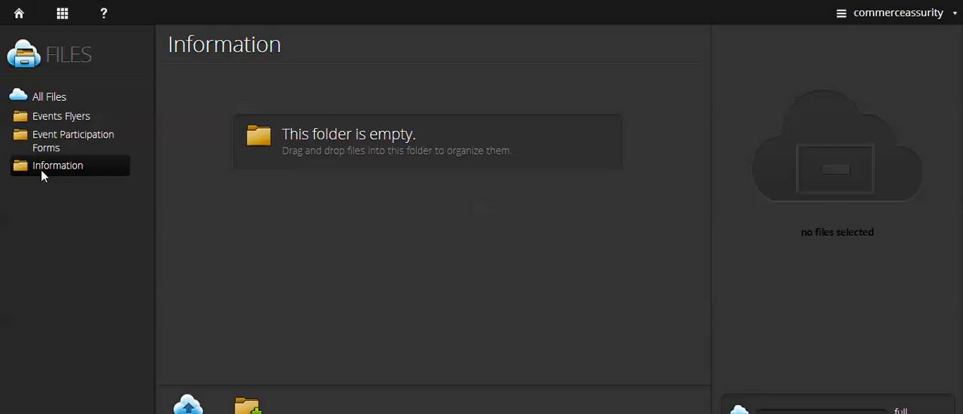
pyautogui.click(46, 98)
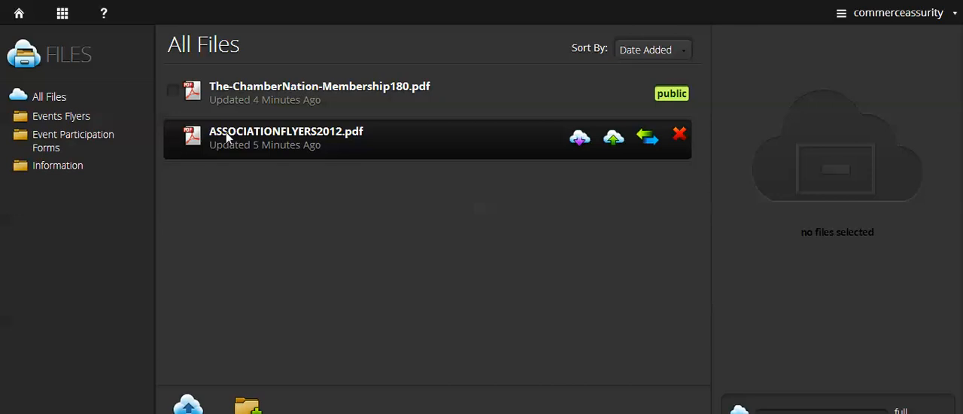
pyautogui.moveTo(225, 132); pyautogui.dragTo(66, 163)
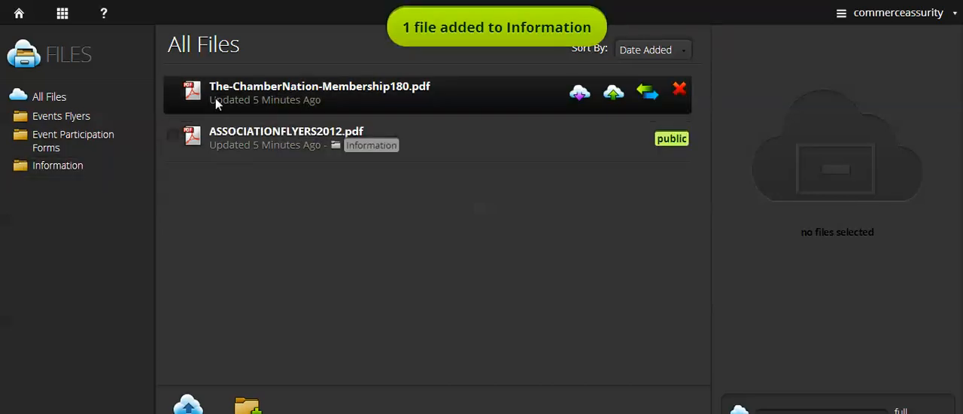
pyautogui.moveTo(215, 103); pyautogui.dragTo(78, 172)
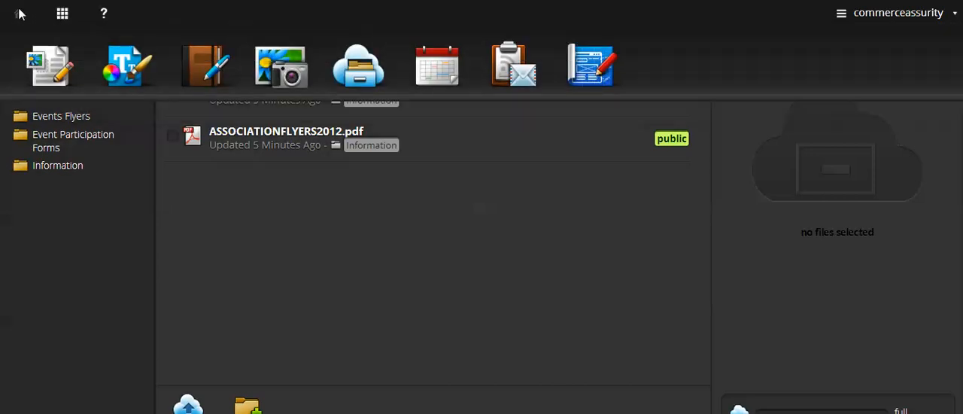
# - Switch to the site's pages and open the Commerce Training page for editing
pyautogui.moveTo(63, 12)
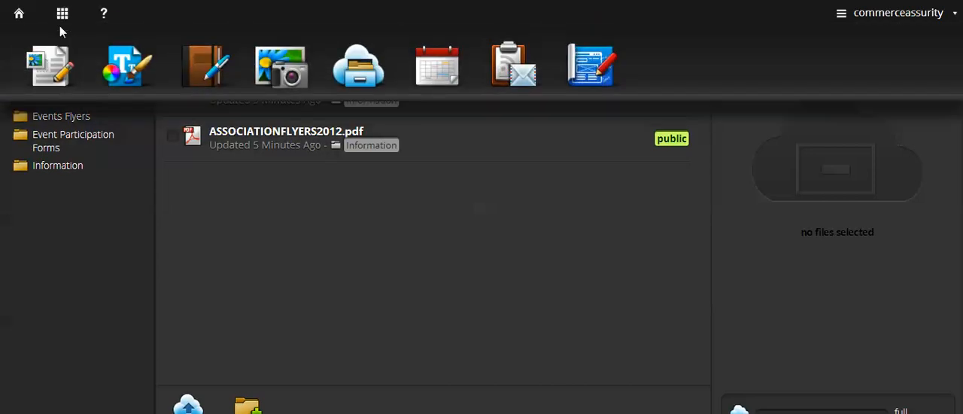
pyautogui.click(59, 55)
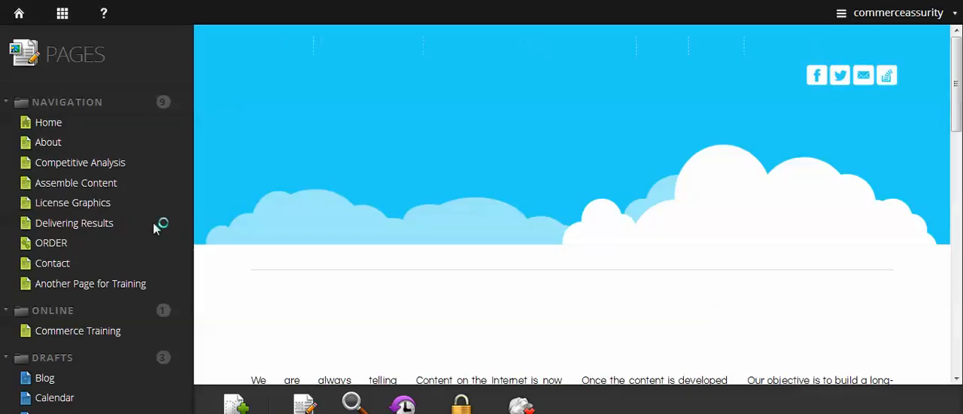
pyautogui.click(103, 330)
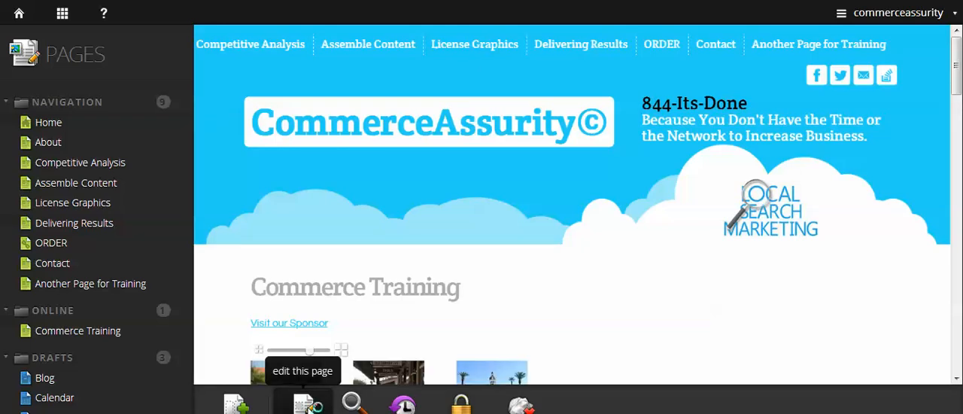
pyautogui.click(306, 405)
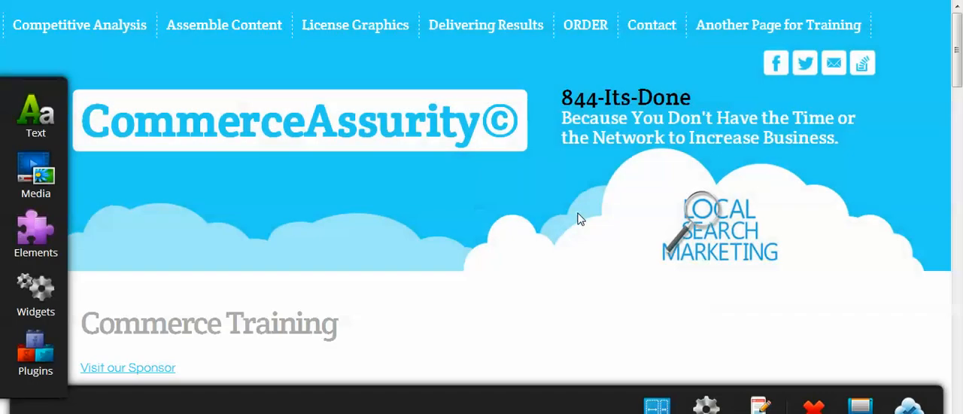
# - Place a Download element between the Commerce Training heading and the Visit our Sponsor link
pyautogui.scroll(-3, 700, 187)
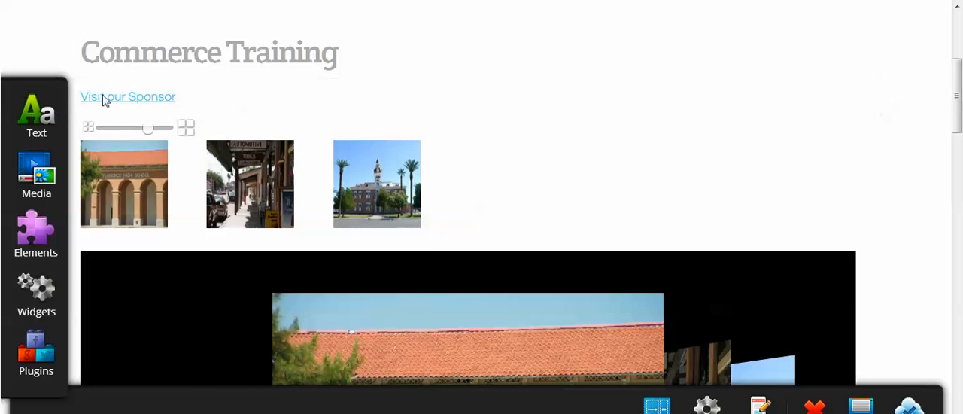
pyautogui.click(40, 180)
pyautogui.click(36, 225)
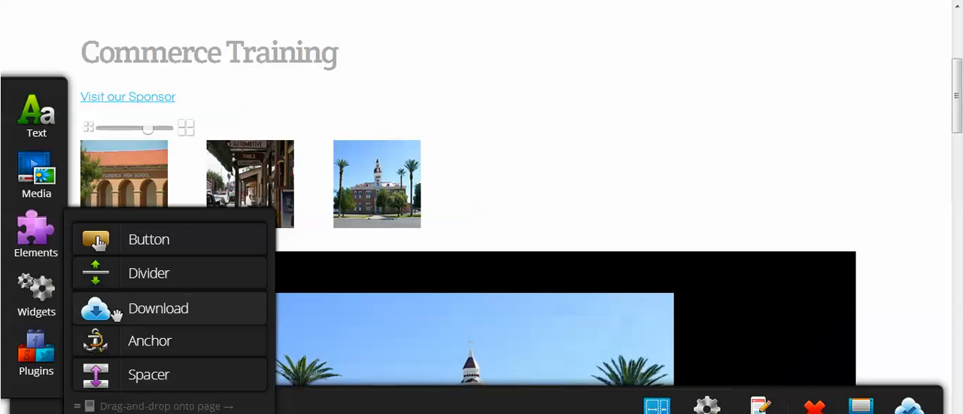
pyautogui.moveTo(121, 309); pyautogui.dragTo(154, 108)
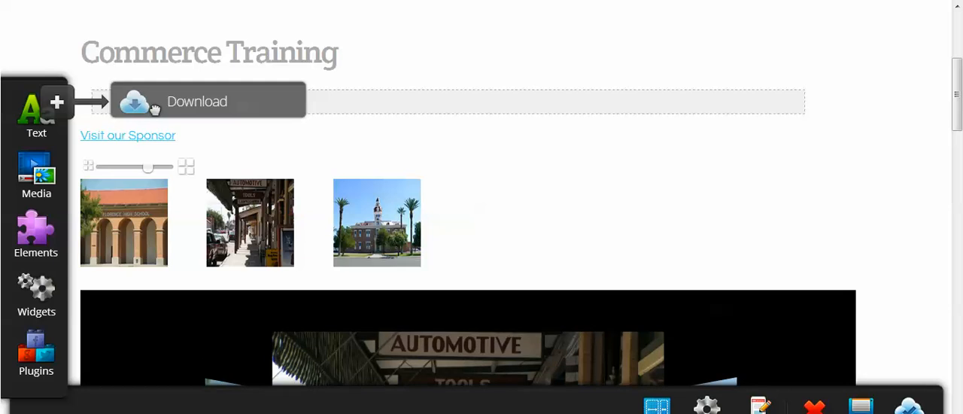
pyautogui.moveTo(155, 109); pyautogui.dragTo(149, 104)
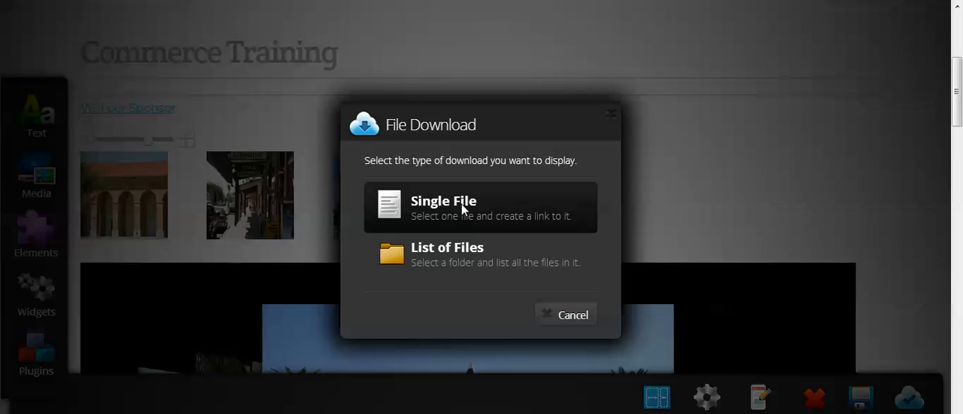
# - Set the download to a single file and upload The-ChamberNation-Membership180 PDF for it from the computer
pyautogui.click(461, 203)
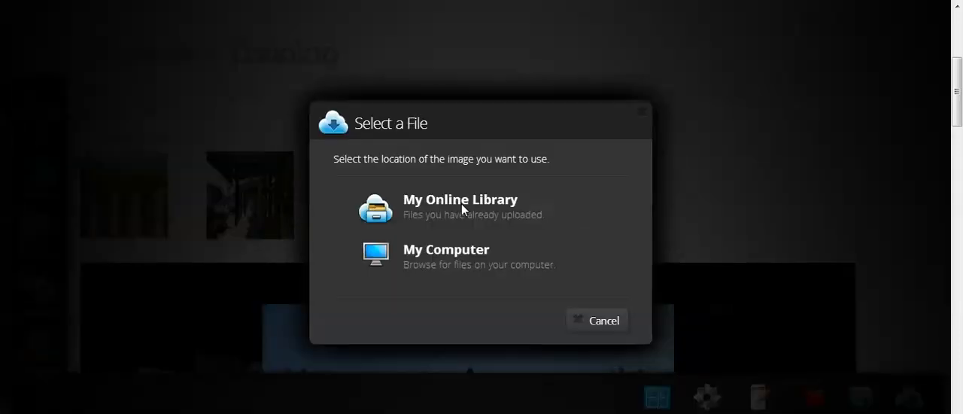
pyautogui.click(483, 251)
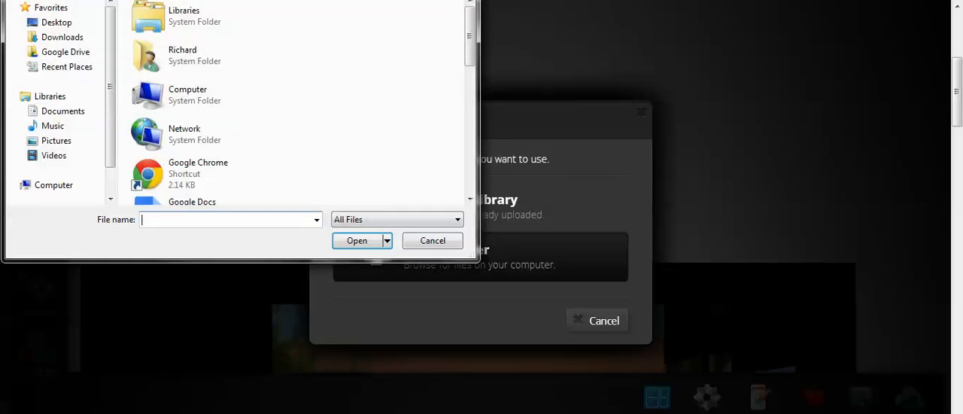
pyautogui.moveTo(467, 32); pyautogui.dragTo(484, 143)
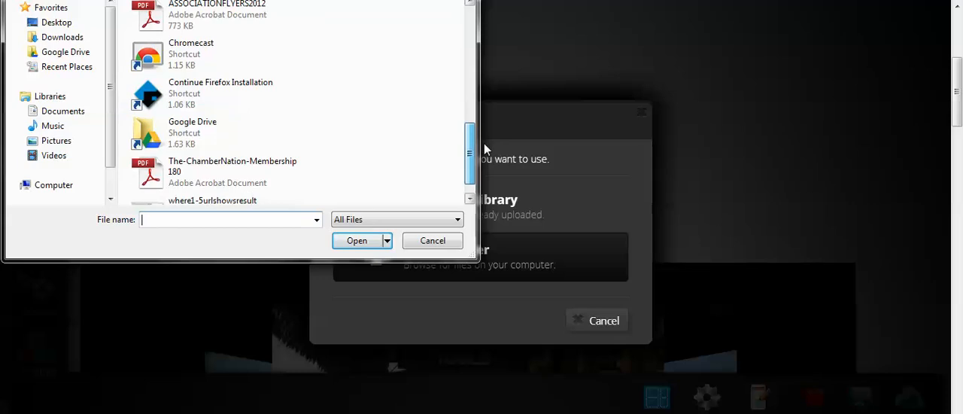
pyautogui.doubleClick(195, 172)
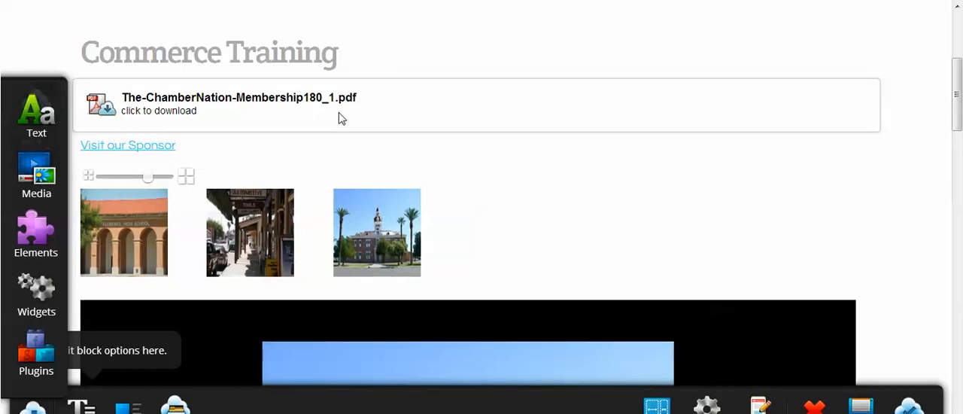
# - Edit the file download block on the page and align it to the right
pyautogui.click(256, 104)
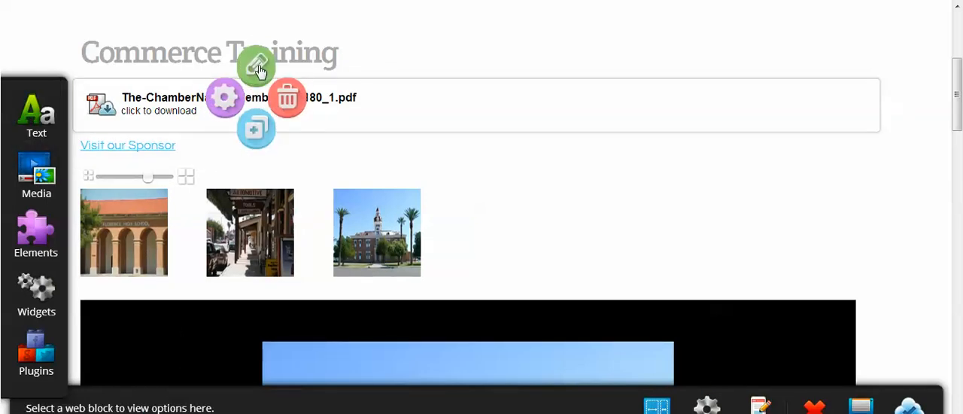
pyautogui.click(256, 66)
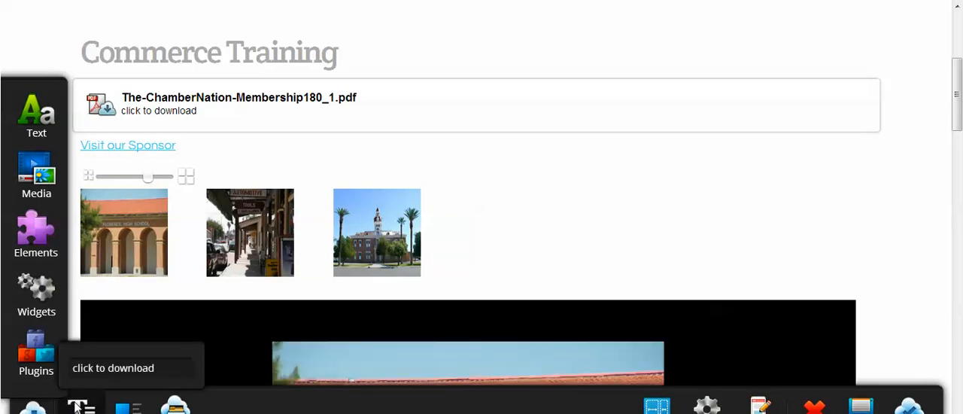
pyautogui.click(121, 409)
pyautogui.click(184, 357)
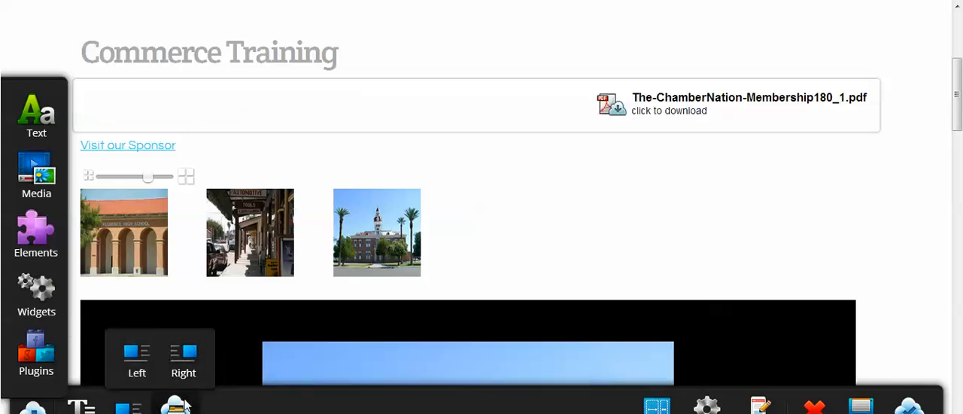
# - Deselect the file download block and place another Download element between the Commerce Training heading and the existing PDF download
pyautogui.click(902, 169)
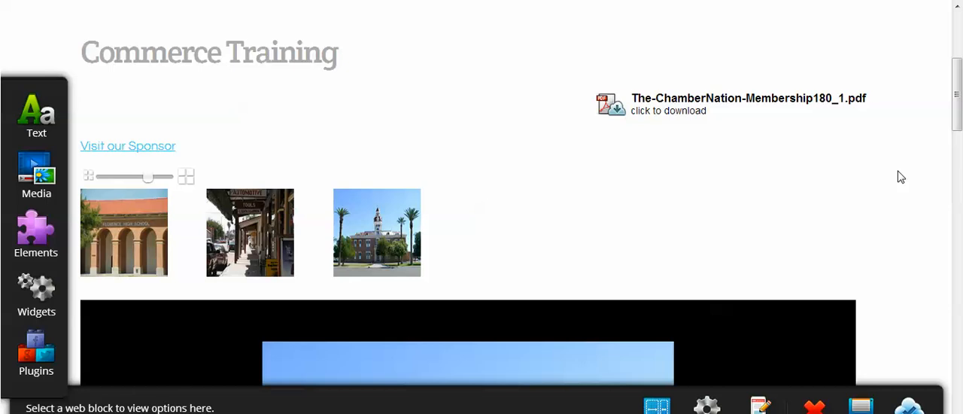
pyautogui.moveTo(24, 238)
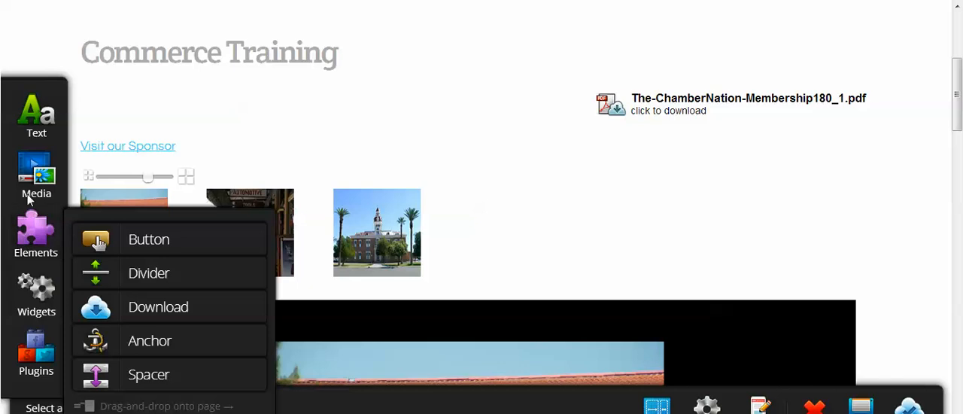
pyautogui.moveTo(29, 198)
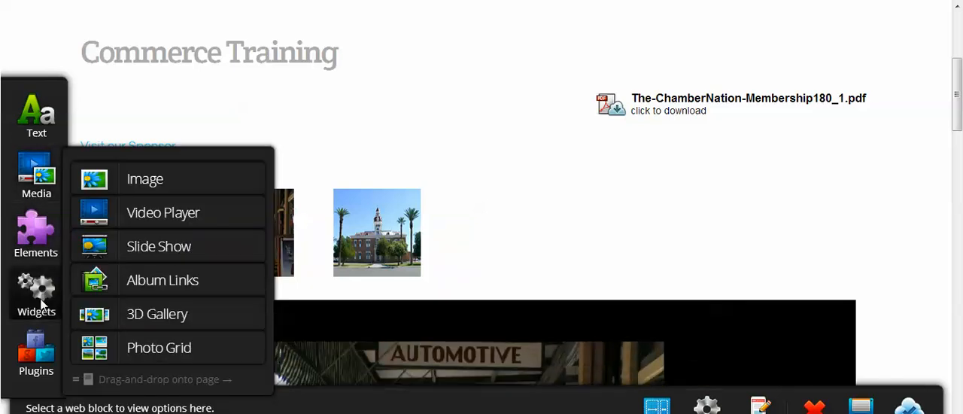
pyautogui.moveTo(41, 305)
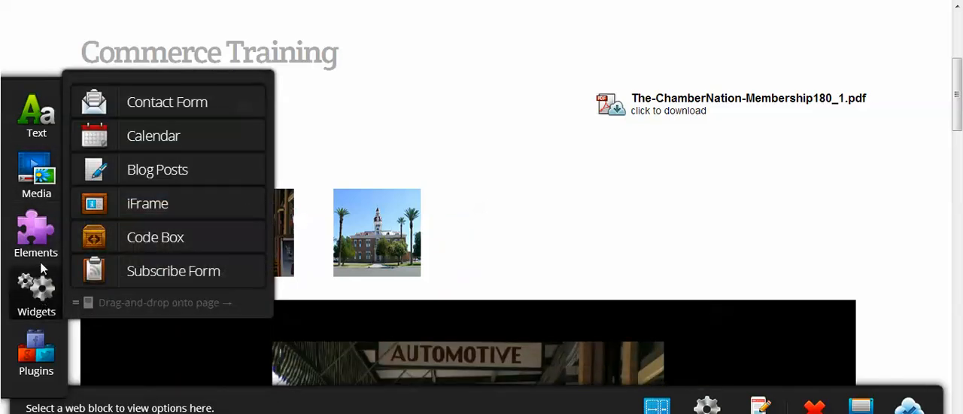
pyautogui.moveTo(43, 250)
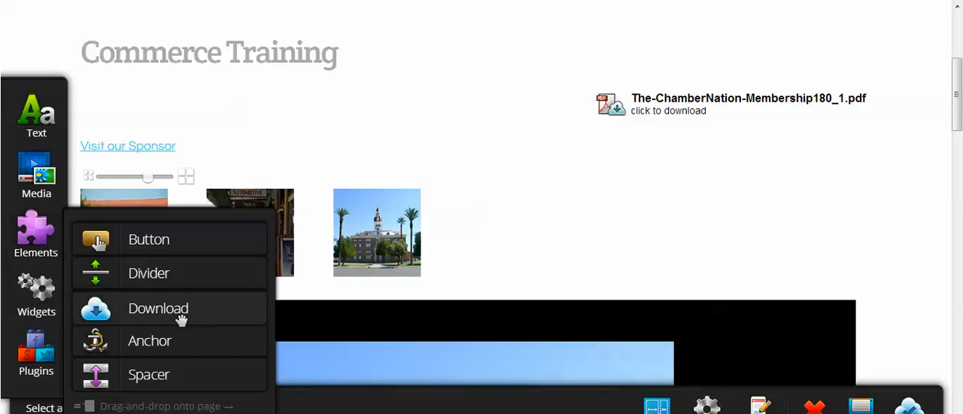
pyautogui.moveTo(181, 315); pyautogui.dragTo(179, 118)
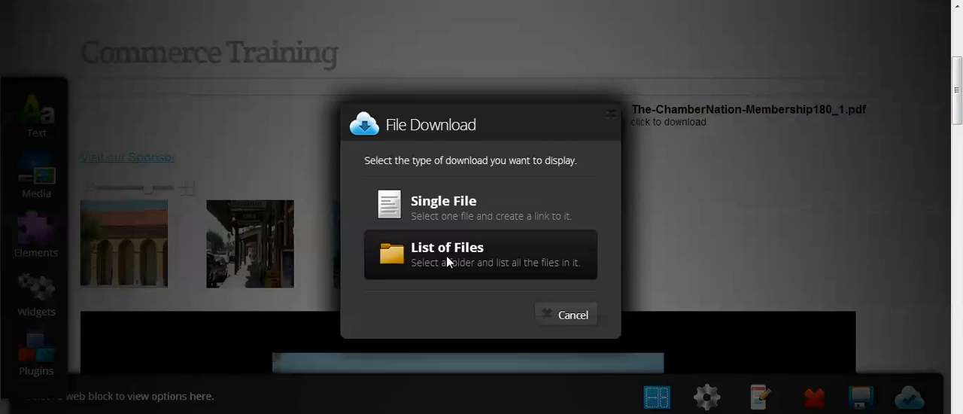
# - Set the new download to a list of files and use the Information folder as its source
pyautogui.click(447, 257)
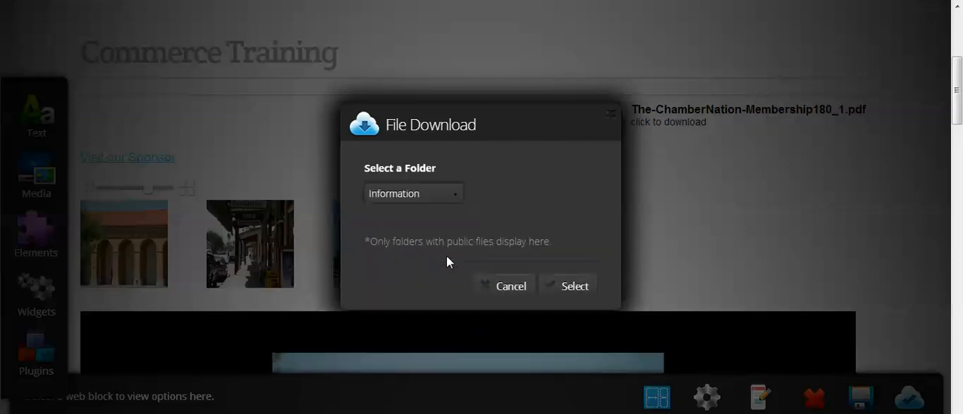
pyautogui.click(418, 196)
pyautogui.click(416, 217)
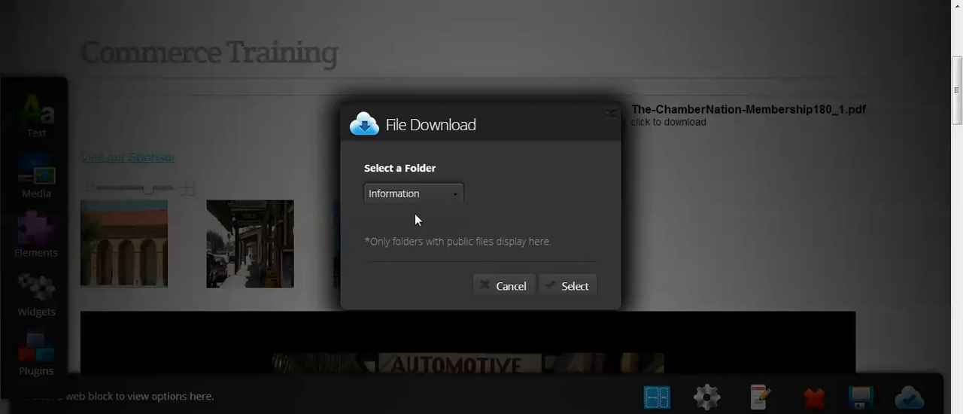
pyautogui.click(583, 287)
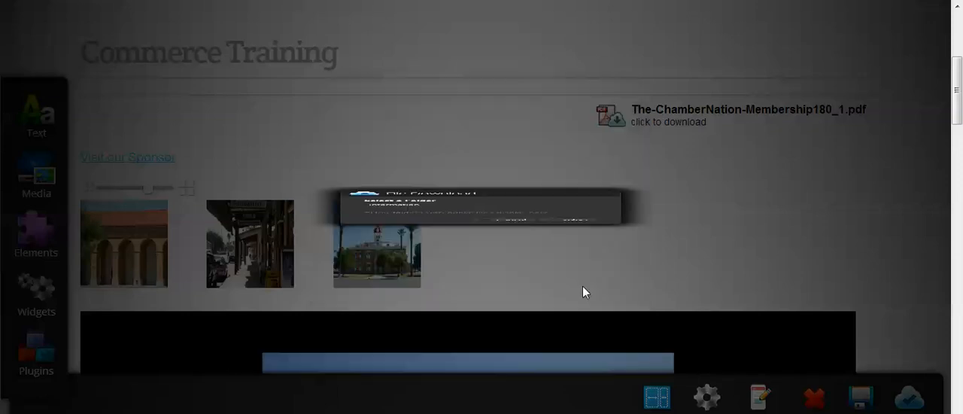